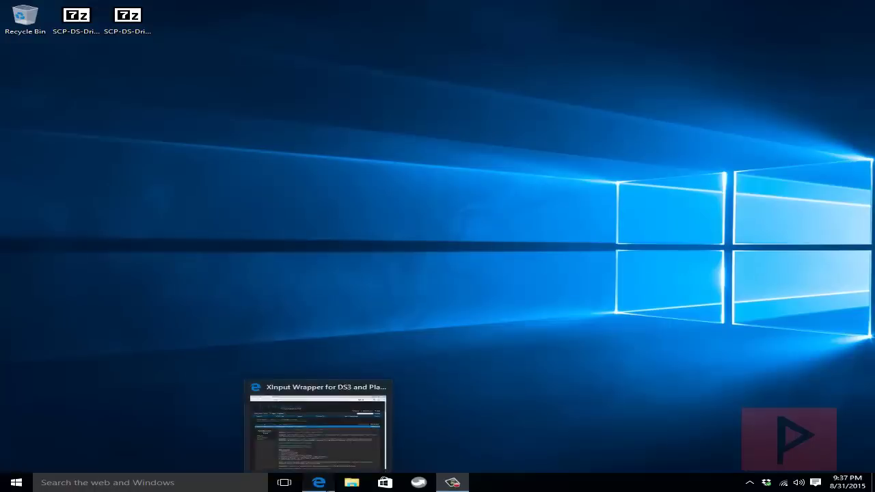
- Restore Edge to the PCSX2 XInput Wrapper thread's download links and Requirements list
click(328, 489)
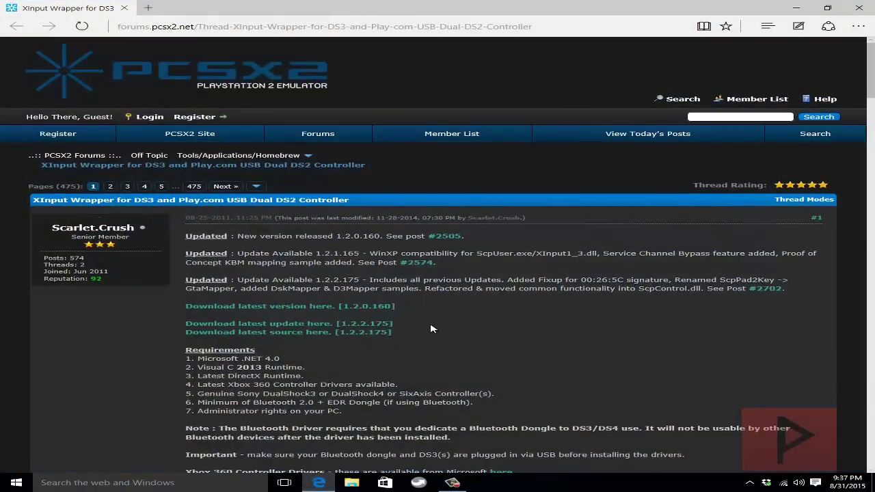
scroll(461, 313, down, 10)
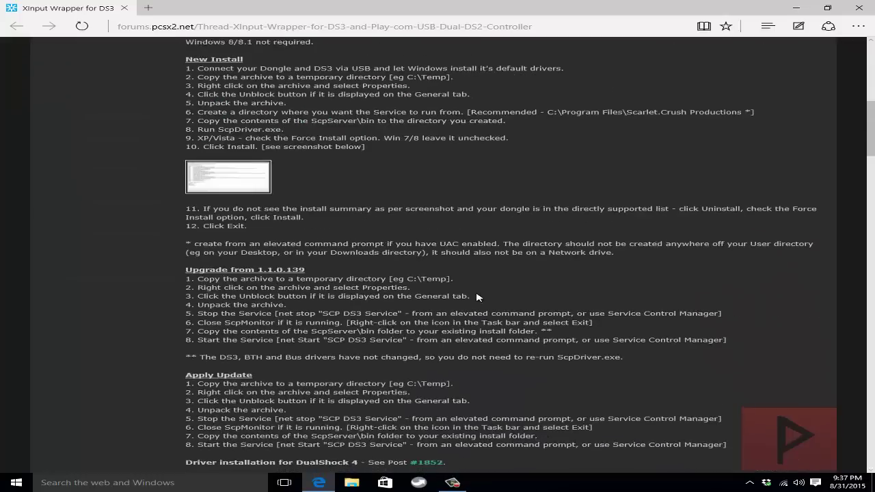
scroll(477, 321, up, 10)
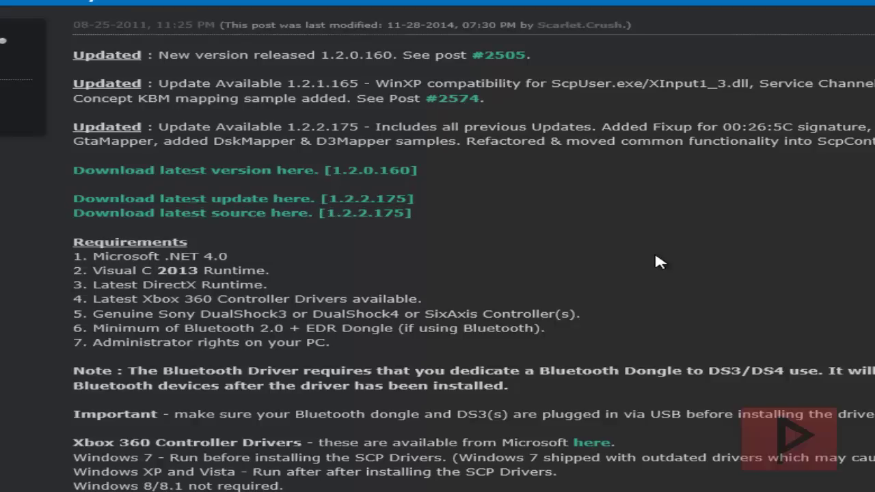
- Highlight the thread's Requirements text, then read down through the New Install steps
scroll(418, 277, down, 3)
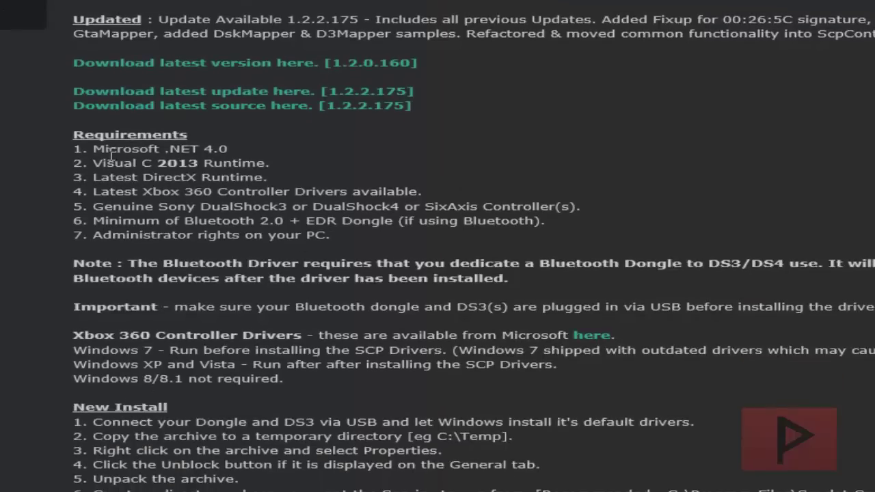
drag(75, 149, 361, 239)
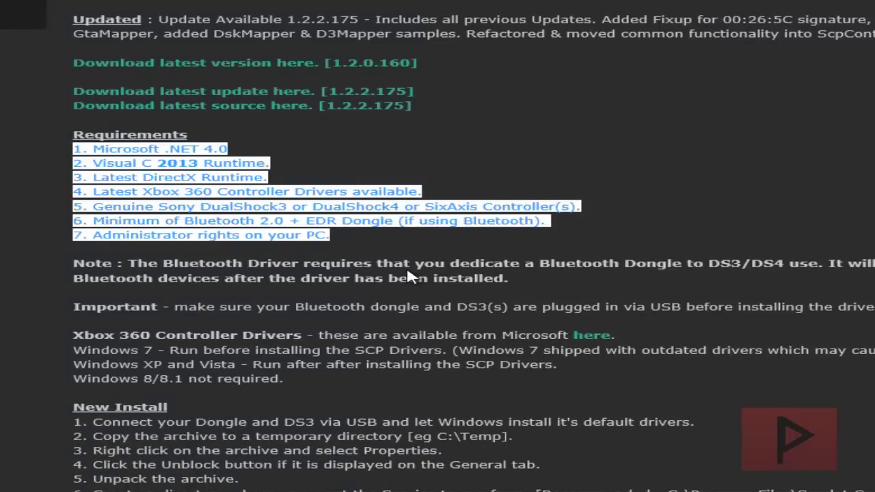
click(408, 276)
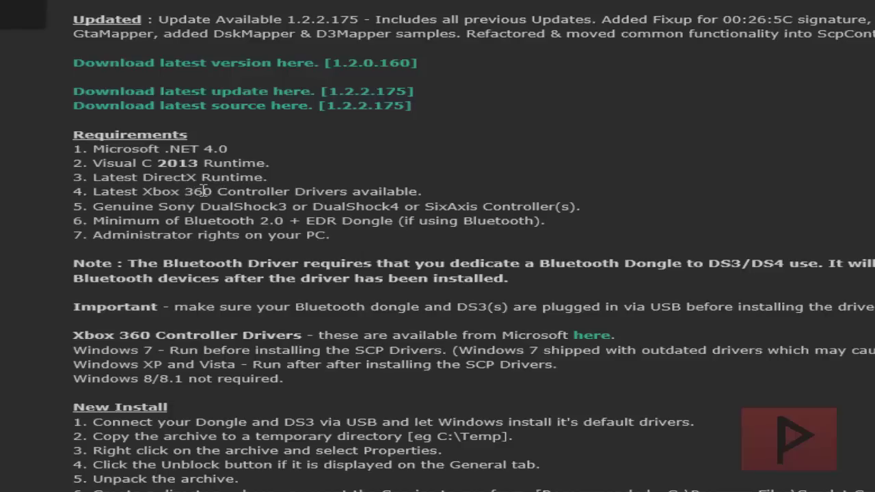
scroll(442, 229, down, 3)
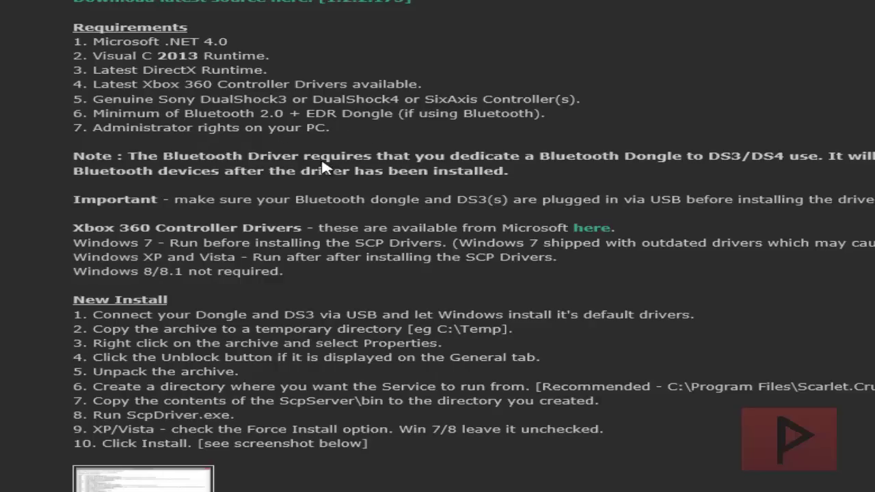
scroll(328, 147, down, 3)
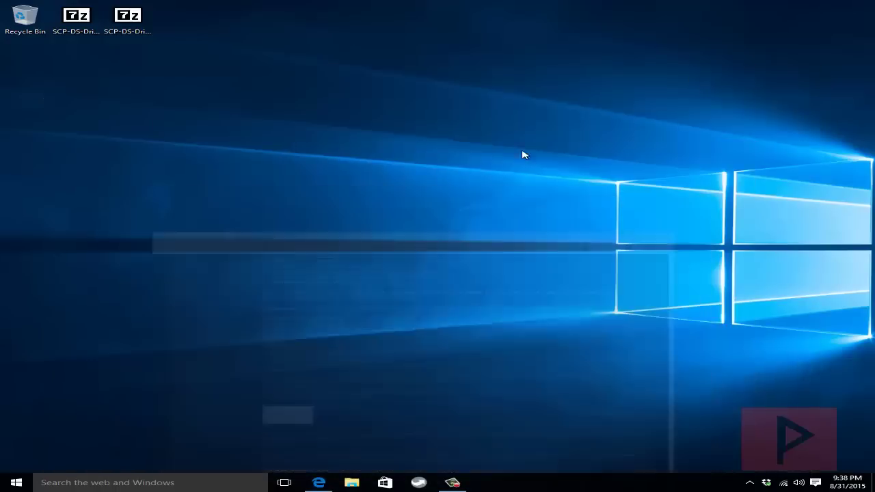
- Place the 1.2.2.175 update and 1.2.0.160 driver archives side by side and check each one's details
drag(152, 32, 306, 78)
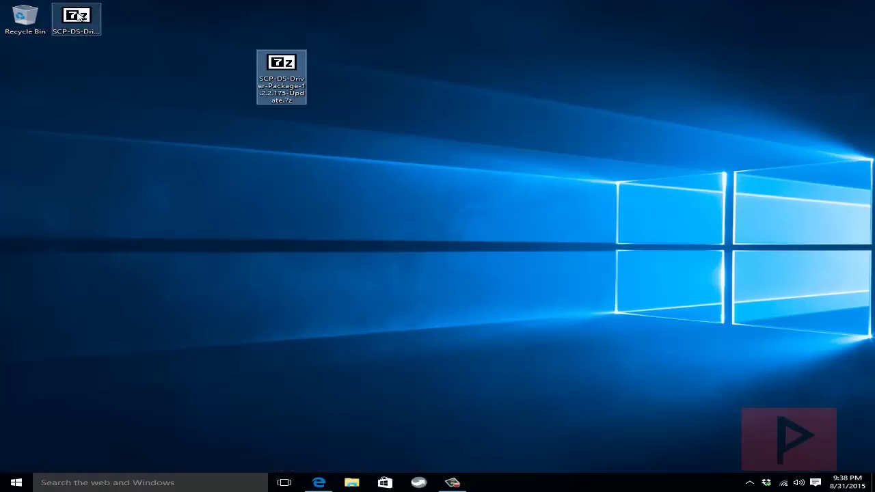
drag(77, 20, 180, 68)
click(222, 107)
click(179, 69)
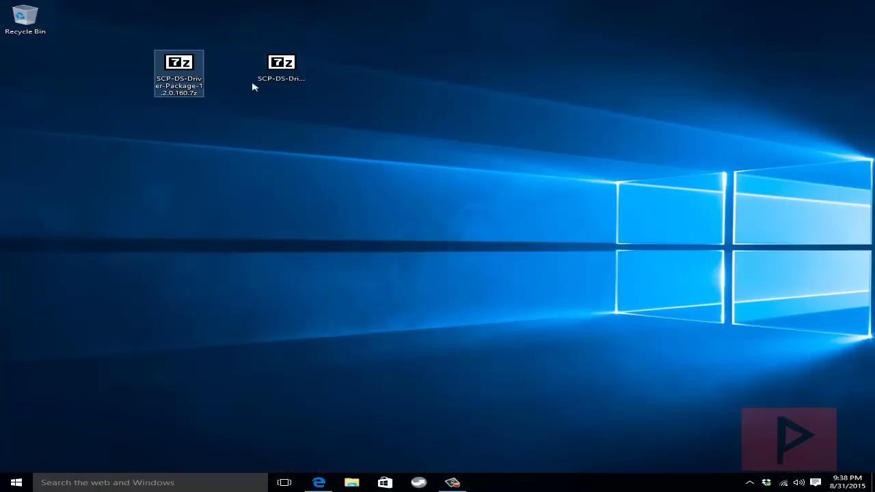
click(281, 68)
click(197, 90)
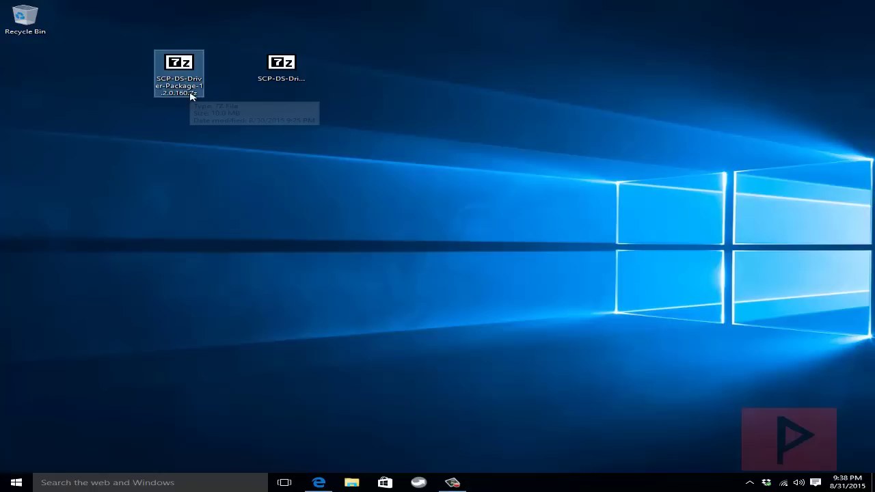
click(281, 93)
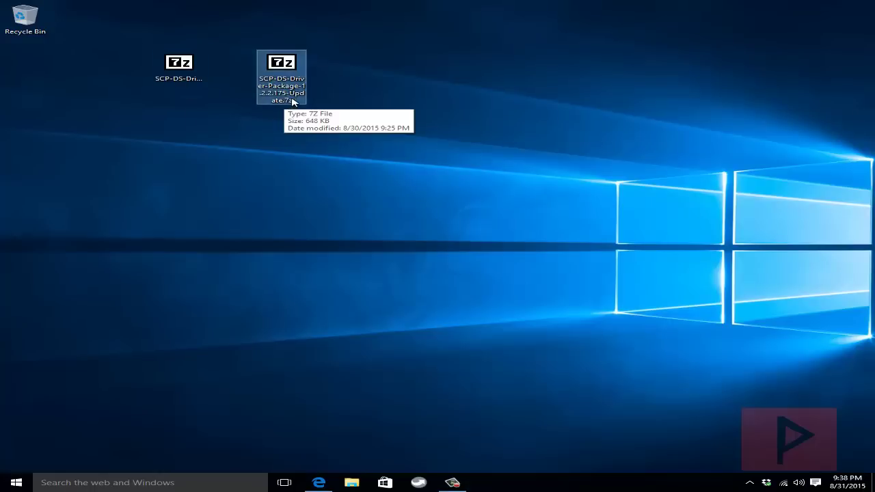
click(302, 129)
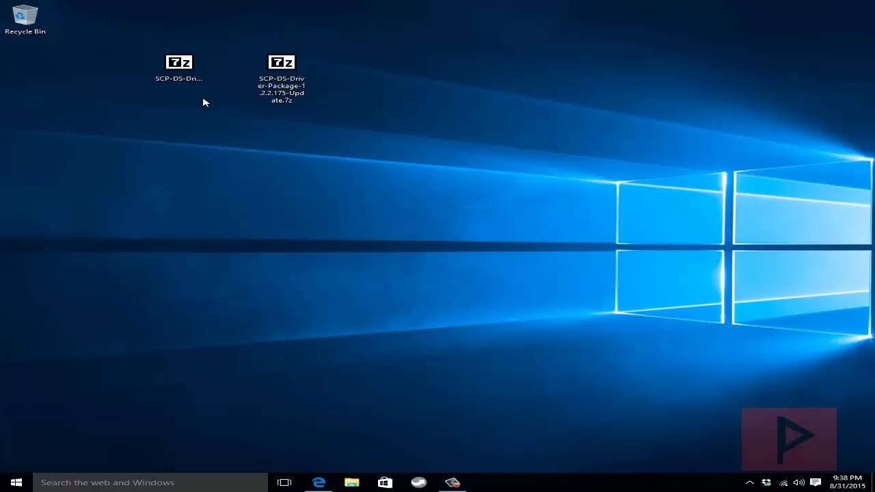
- Extract the ScpServer folder from SCP-DS-Driver-Package-1.2.0.160.7z onto the desktop
double_click(188, 71)
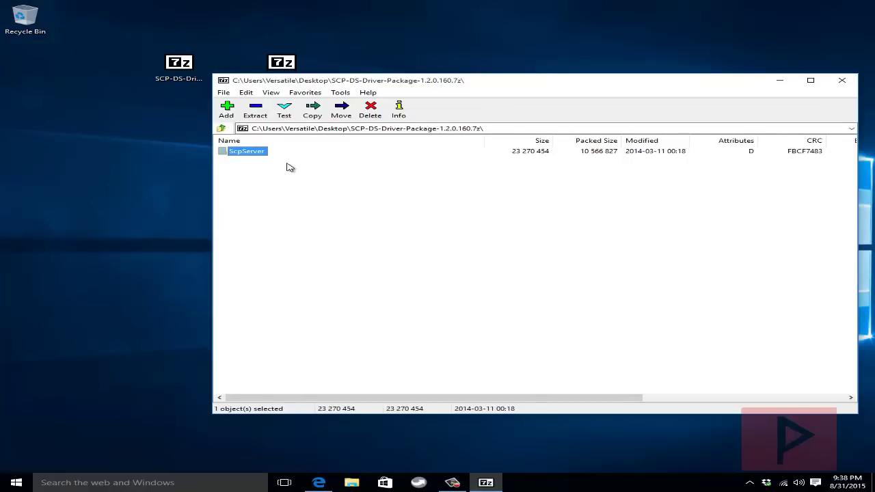
drag(271, 160, 170, 180)
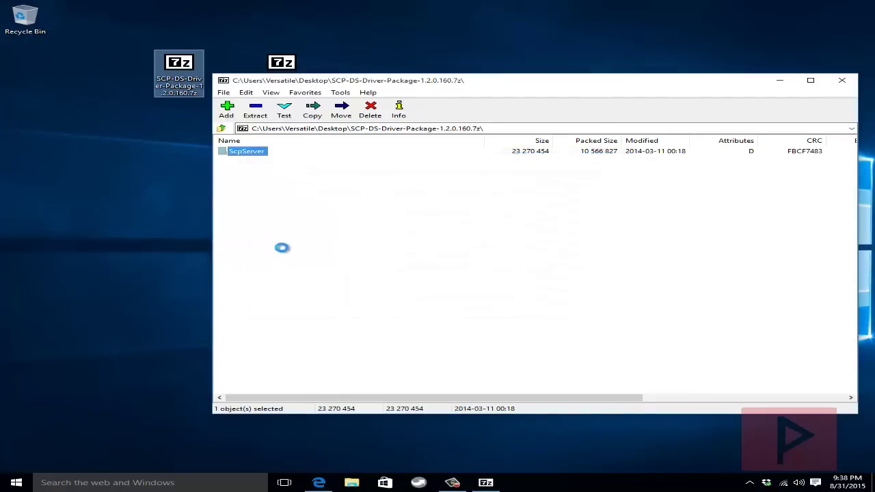
click(841, 80)
- Extract the 1.2.2.175 update's ScpServer onto the desktop, replacing the existing files
double_click(281, 66)
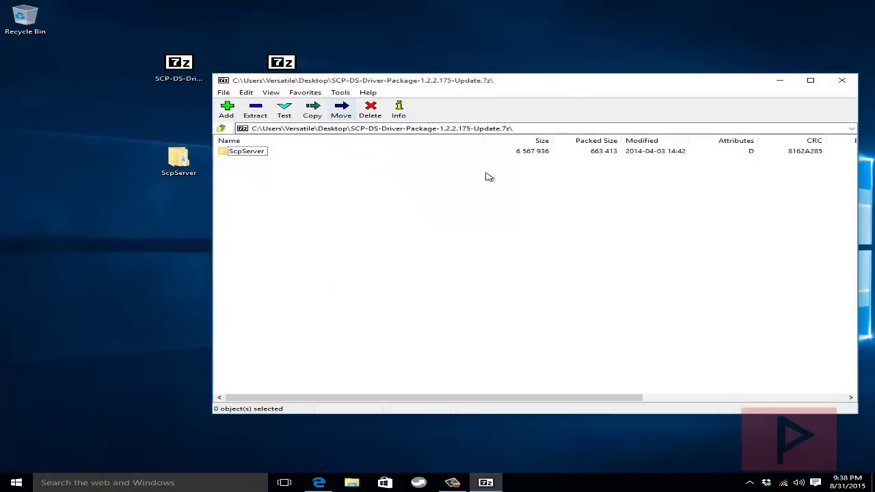
drag(252, 153, 169, 242)
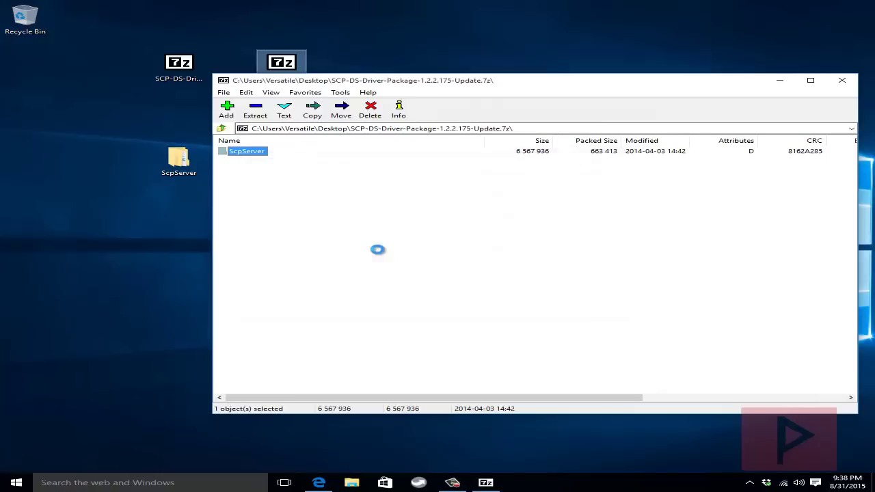
click(378, 166)
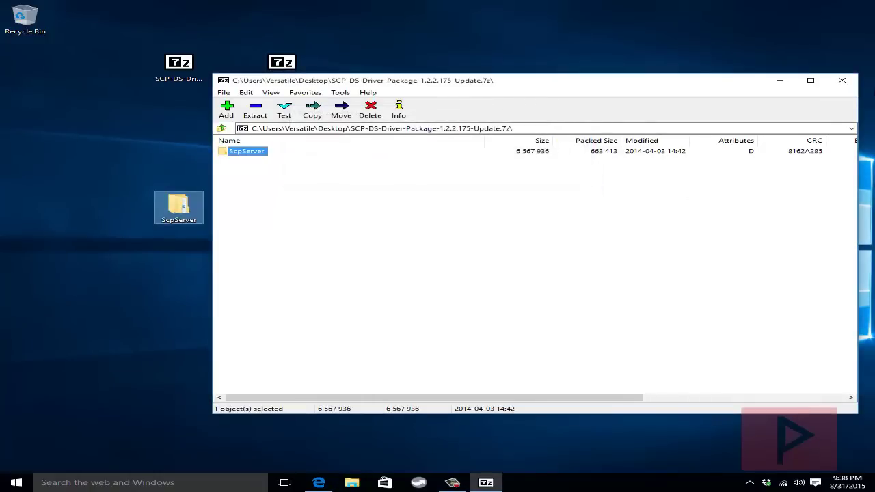
click(845, 82)
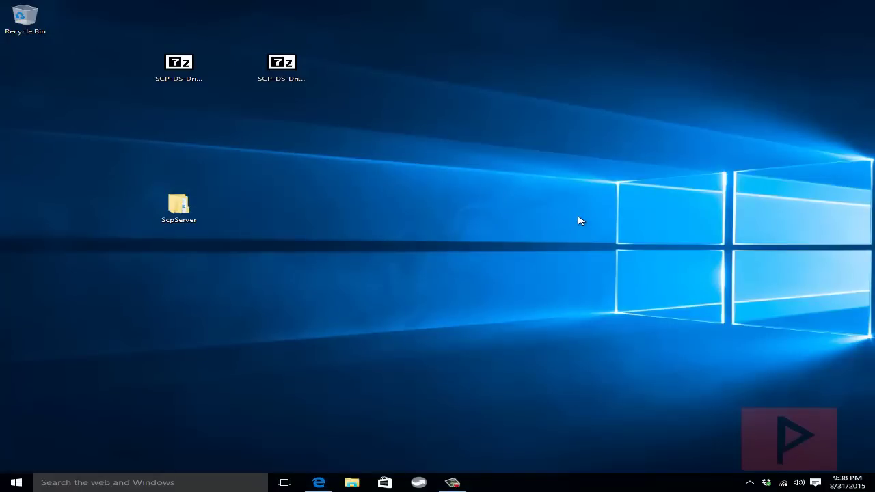
- Browse to C:\Program Files via This PC and the Windows 10 (C:) drive
key(super+e)
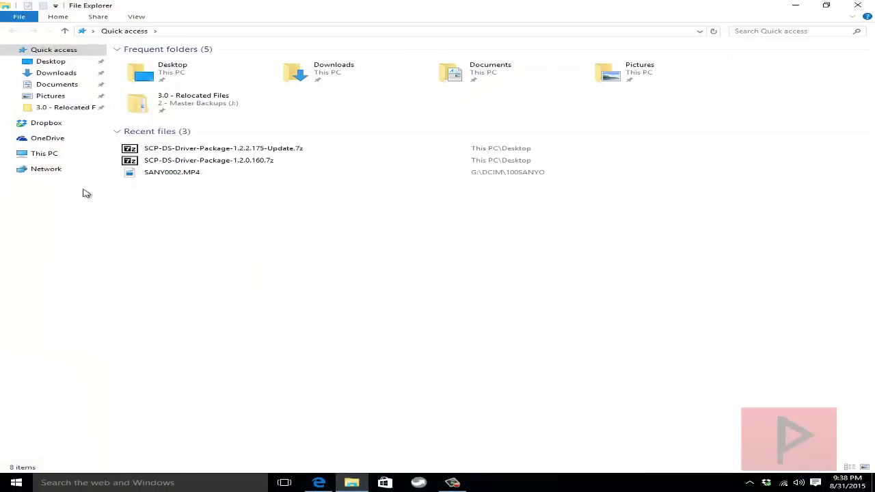
click(57, 157)
double_click(235, 145)
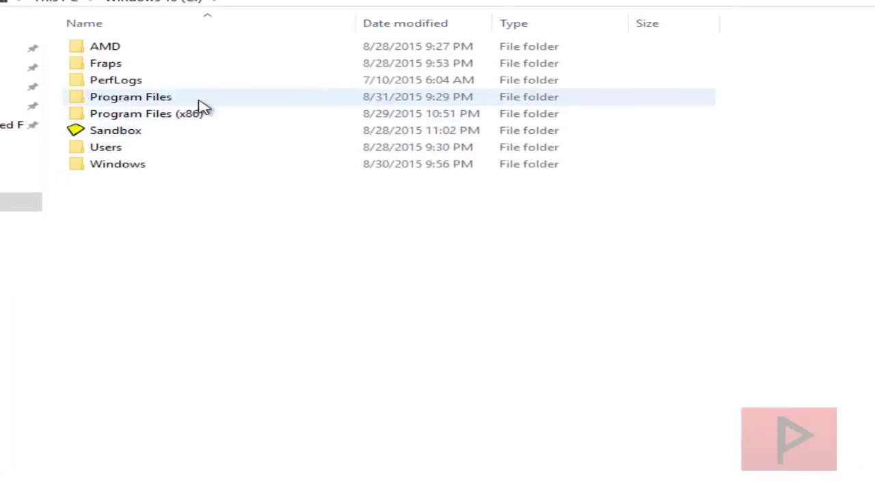
mouse_move(203, 107)
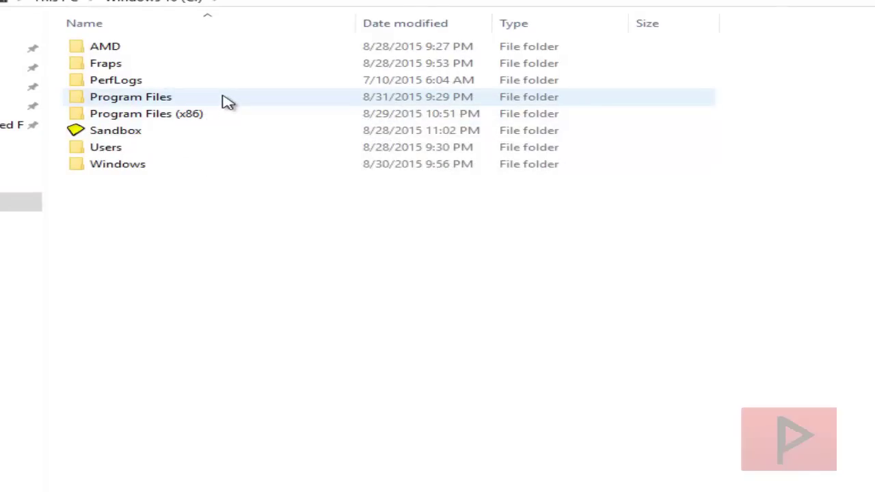
mouse_move(227, 101)
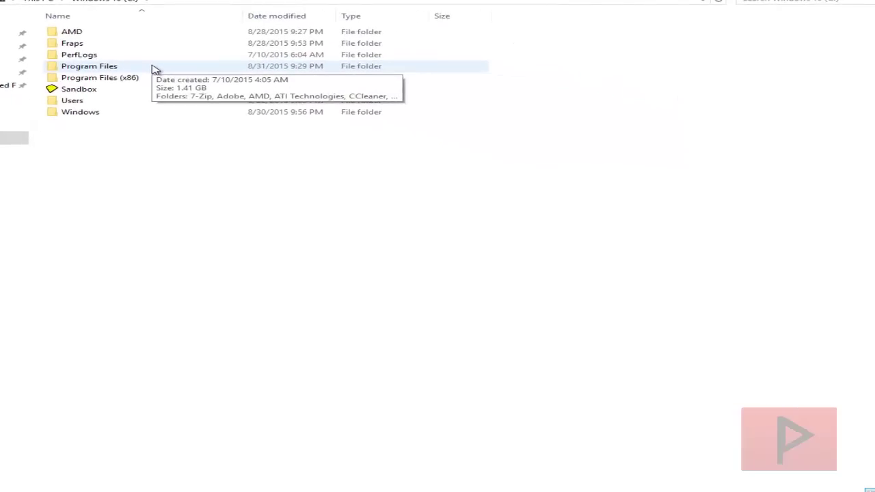
double_click(154, 69)
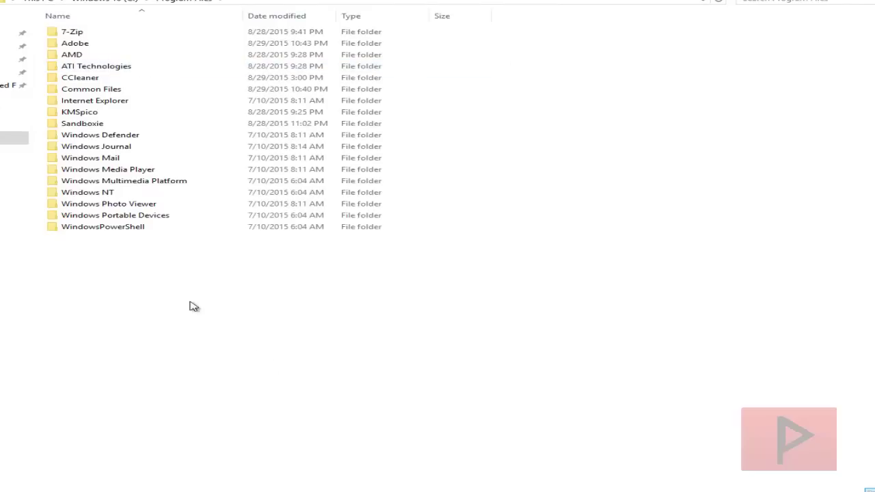
- Create a new folder in Program Files named 'Scarlet.Crush Productions'
right_click(170, 294)
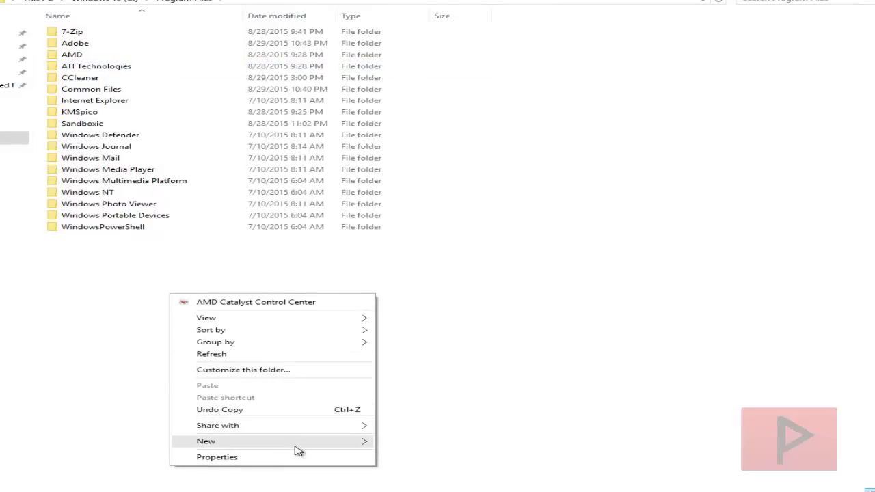
mouse_move(299, 450)
click(407, 442)
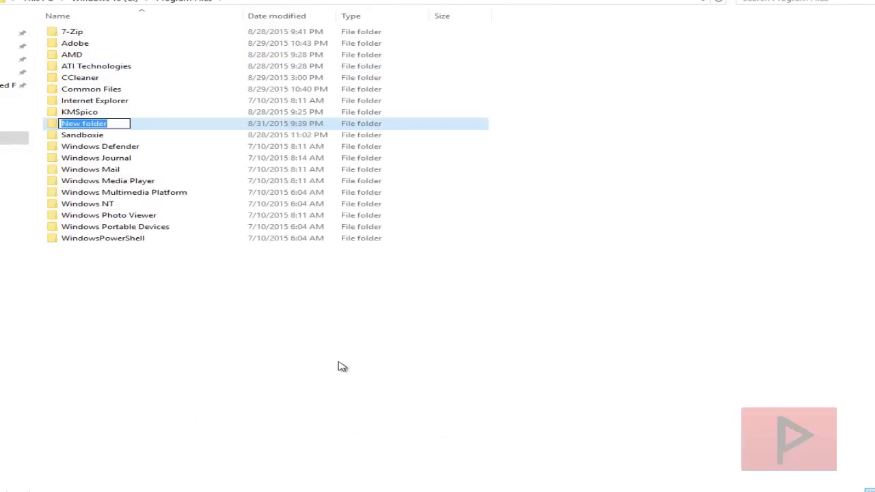
text(Sca)
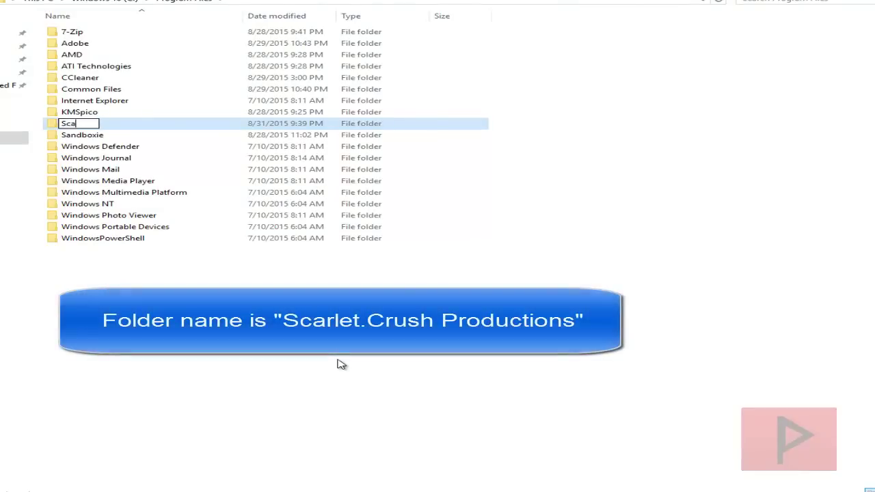
text(rlet.C)
key(BackSpace)
key(BackSpace)
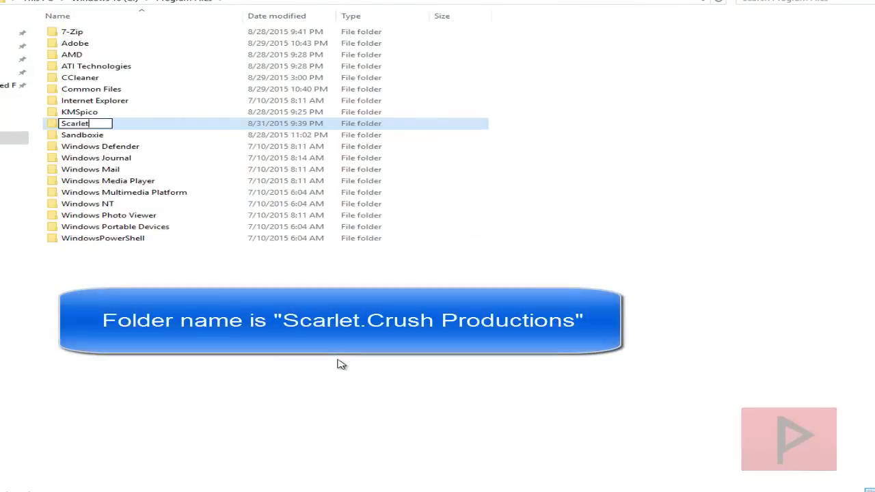
text(.Crush Produc)
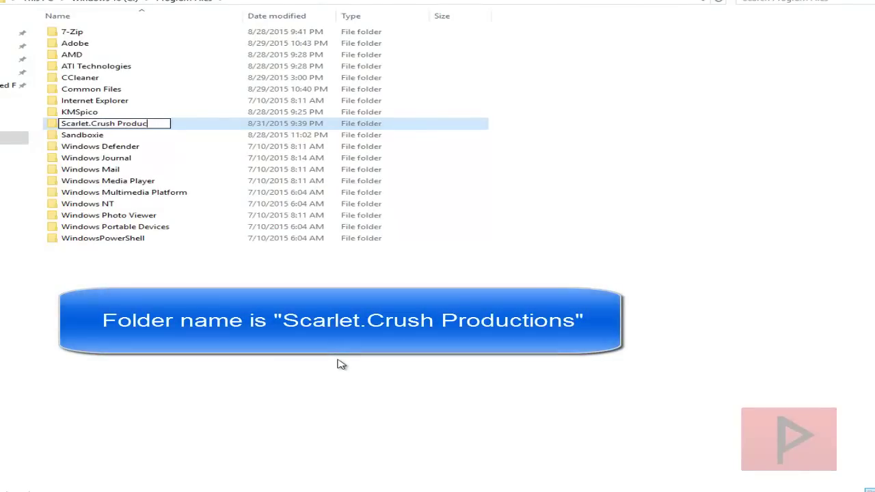
text(tion)
key(Return)
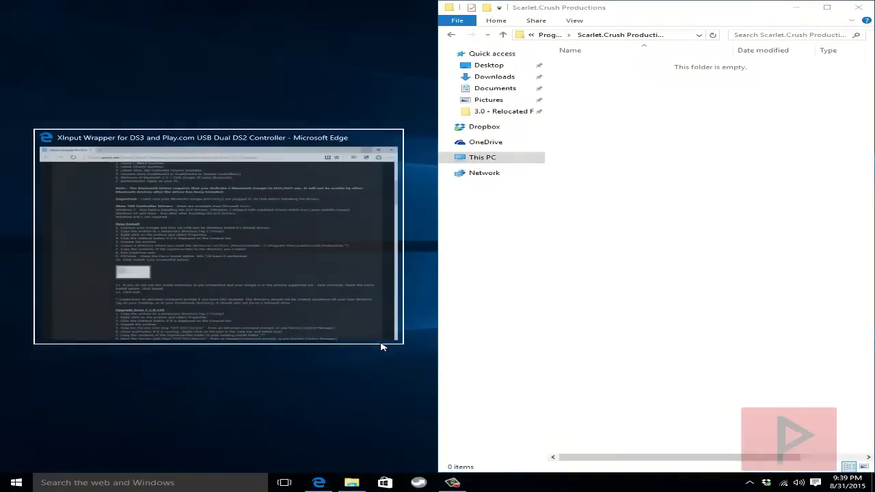
- Move ScpServer into Scarlet.Crush Productions with admin permission and open its maximized bin folder
click(294, 295)
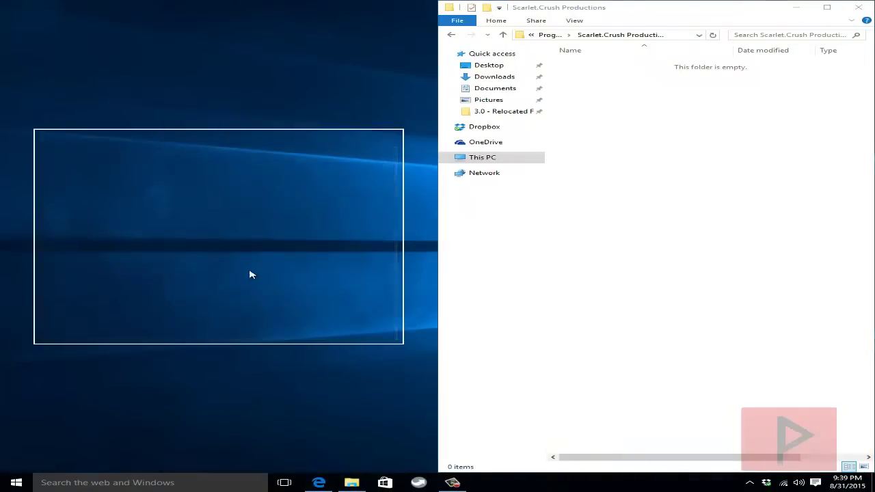
drag(207, 237, 697, 161)
click(398, 178)
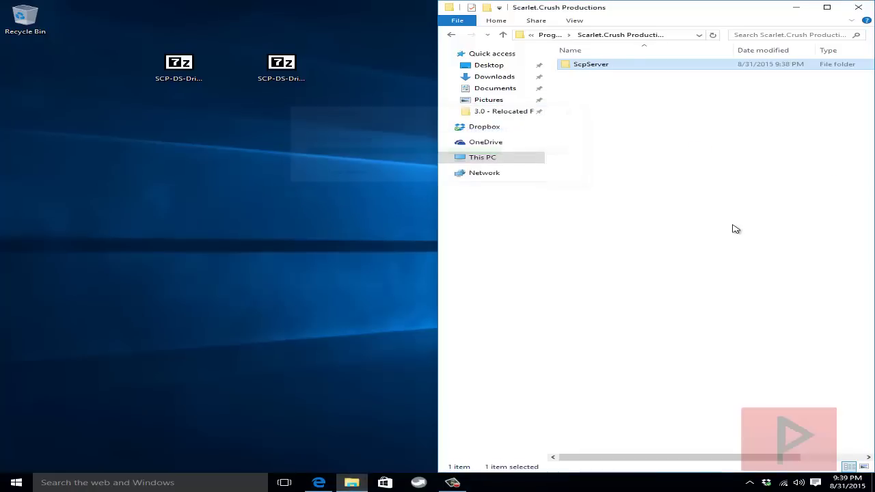
double_click(619, 67)
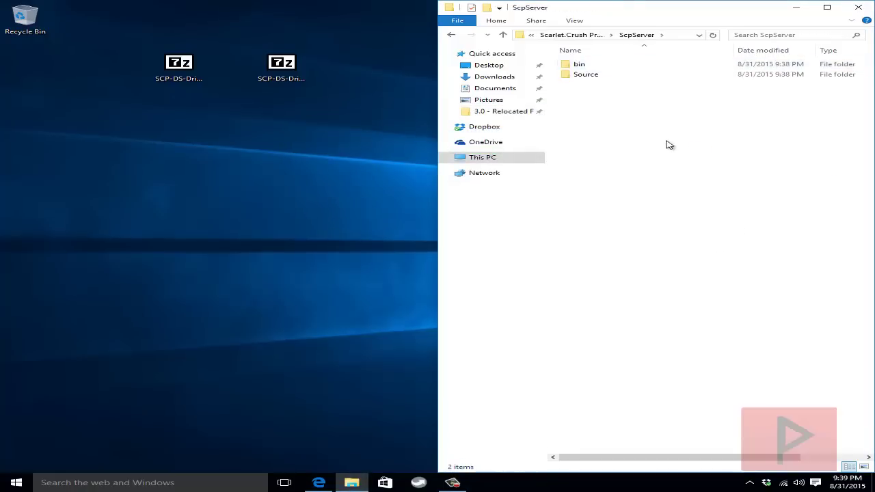
double_click(599, 73)
click(826, 7)
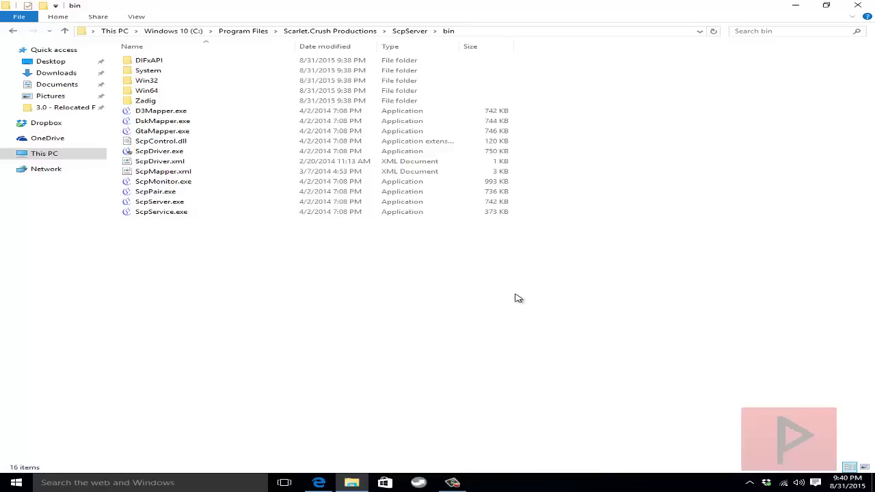
- Launch Game Controllers from the quick launcher using 'gm'
key(alt+space)
text(gm)
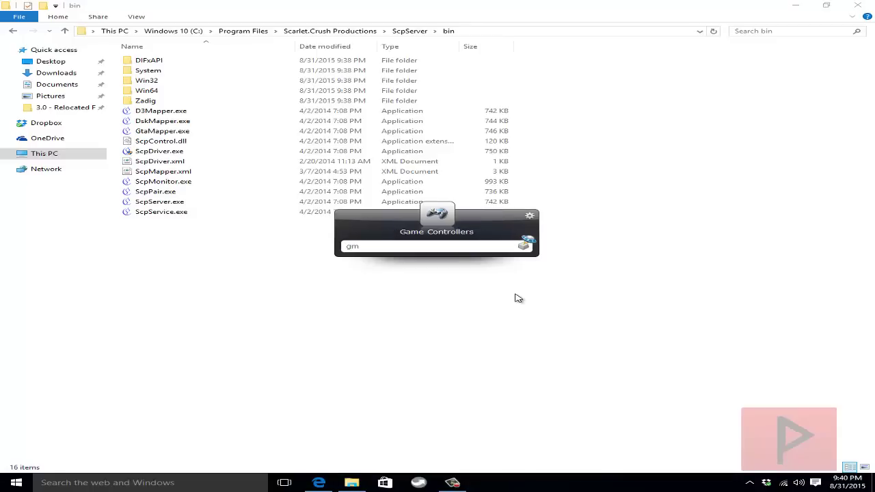
key(Return)
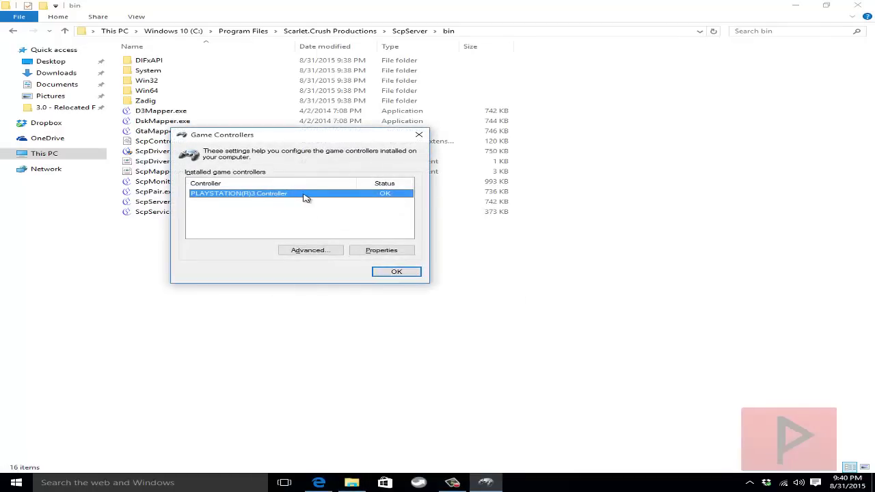
- Check the PLAYSTATION(R)3 Controller's test page, then close its properties and Game Controllers
click(399, 251)
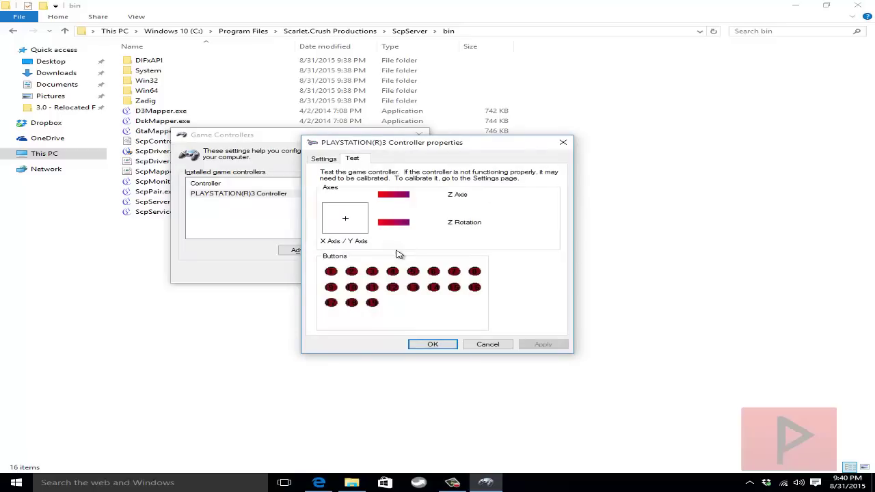
click(448, 344)
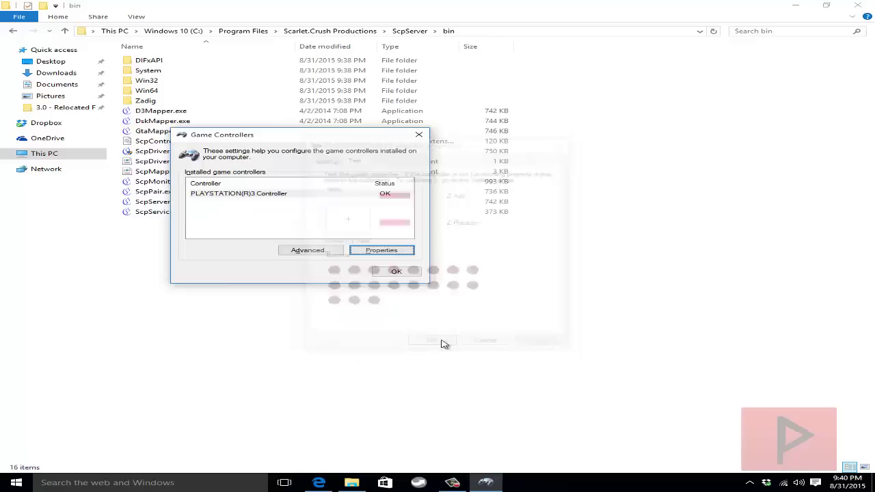
click(405, 327)
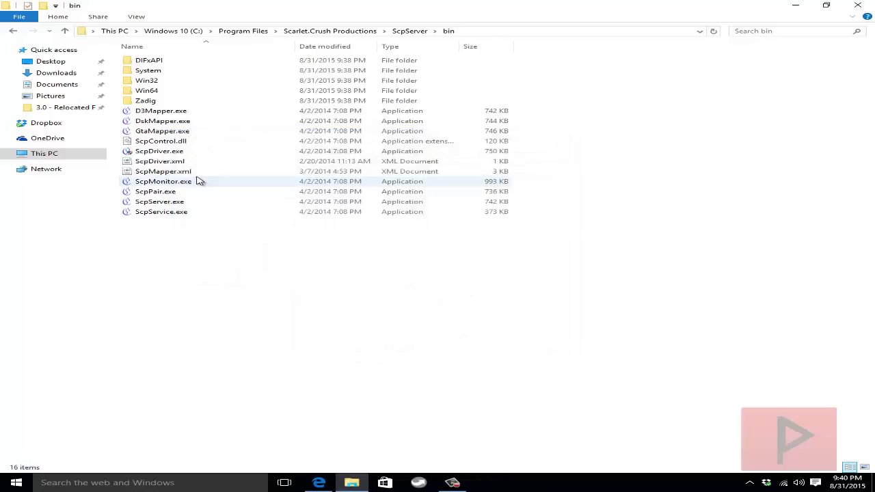
- Run ScpDriver.exe as administrator and install with Configure Service and Bluetooth Driver enabled
click(180, 156)
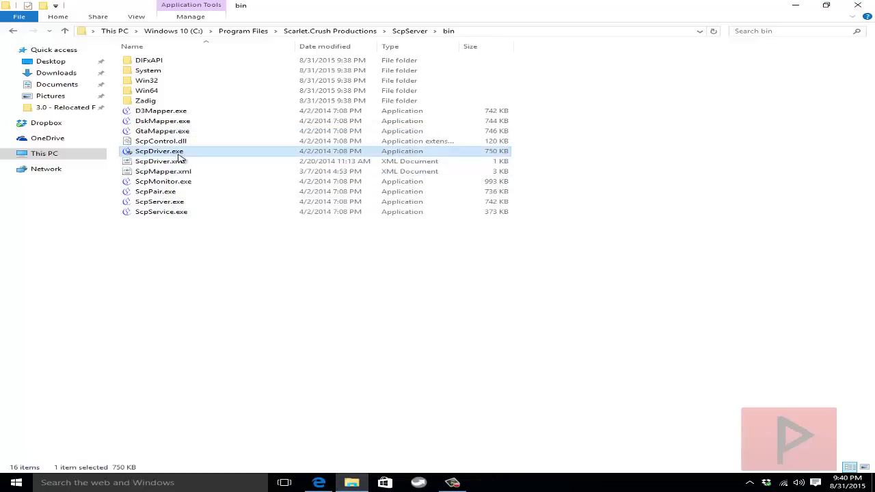
right_click(180, 157)
click(215, 175)
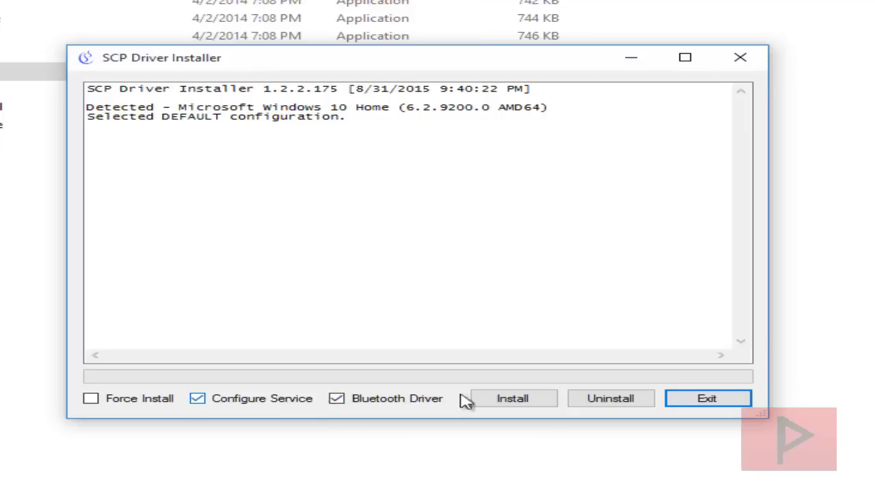
click(530, 399)
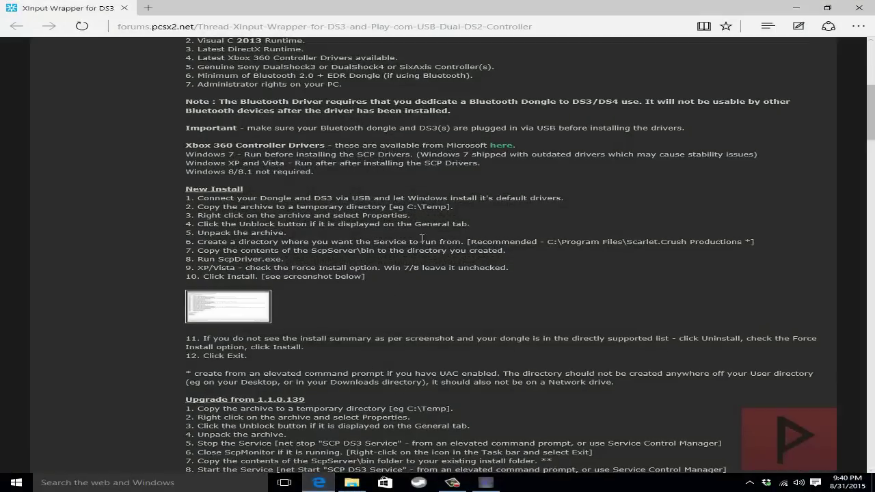
- View the forum guide's sample install-summary screenshot, then return to the Xinput Wrapper guide tab
scroll(391, 180, up, 3)
scroll(391, 180, down, 3)
scroll(391, 181, down, 5)
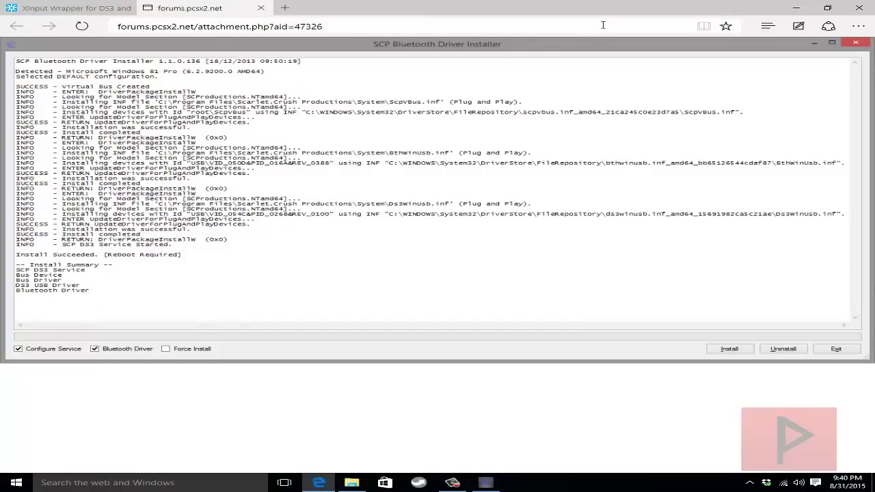
click(76, 7)
- Mark the five-component Install Summary in the installer log, then exit SCP Driver Installer
click(795, 8)
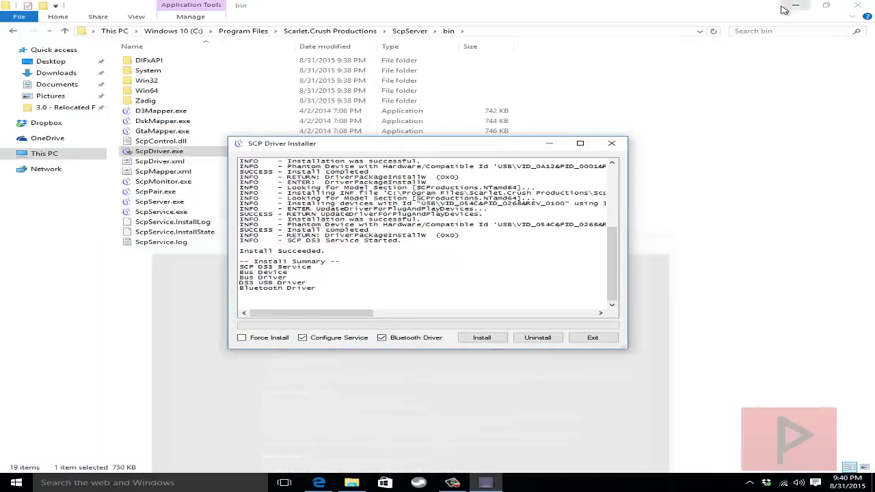
drag(318, 288, 241, 268)
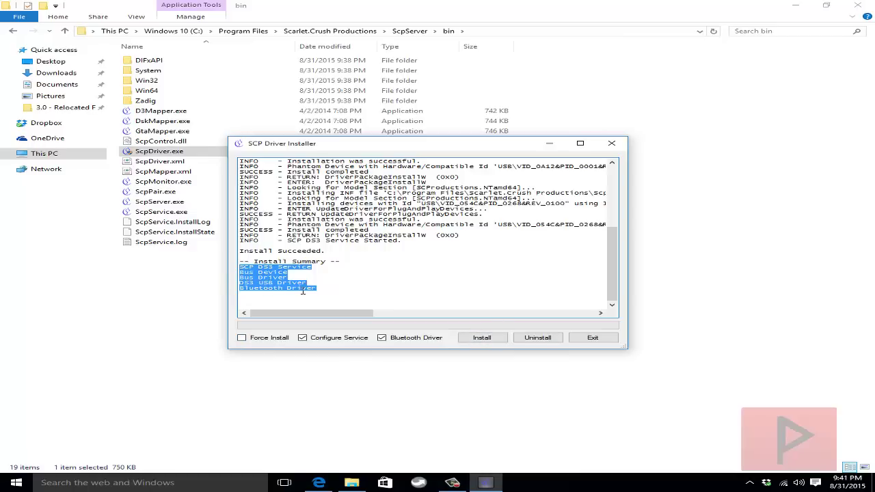
click(591, 338)
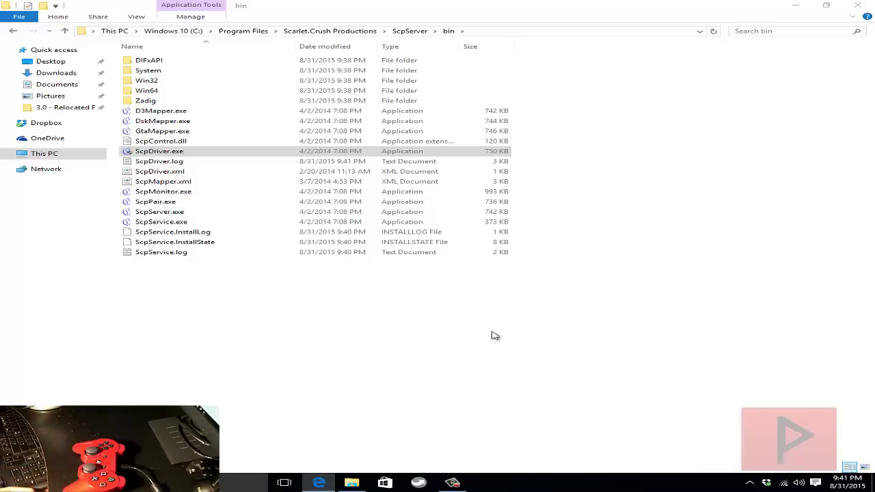
- Launch ScpMonitor.exe and bring its window into view, showing Pad 1 as a DS3 over USB, charging
double_click(187, 195)
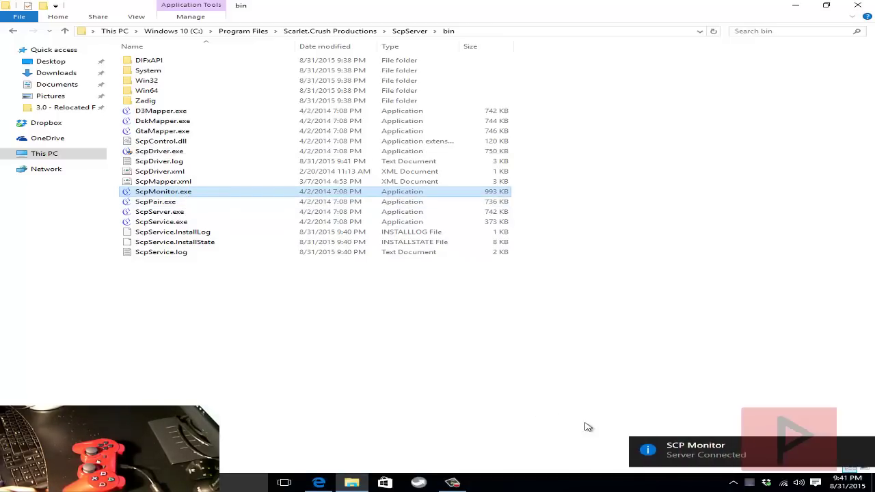
click(764, 452)
click(750, 483)
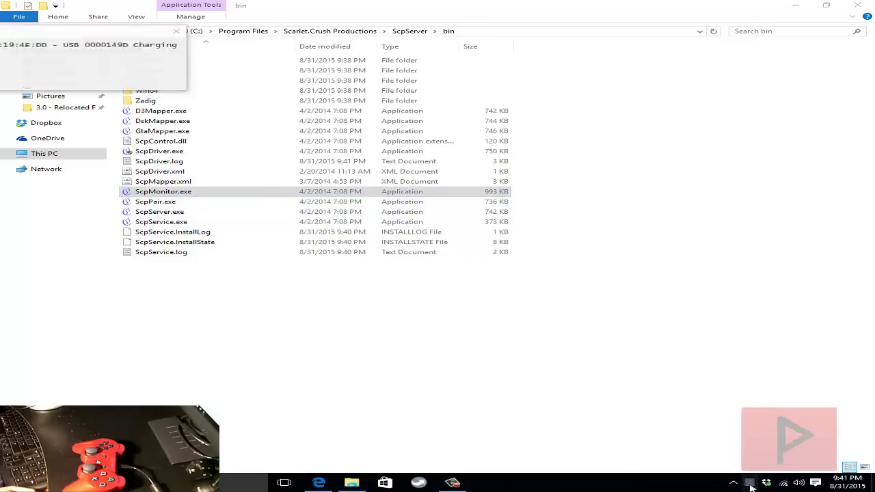
drag(392, 299, 470, 295)
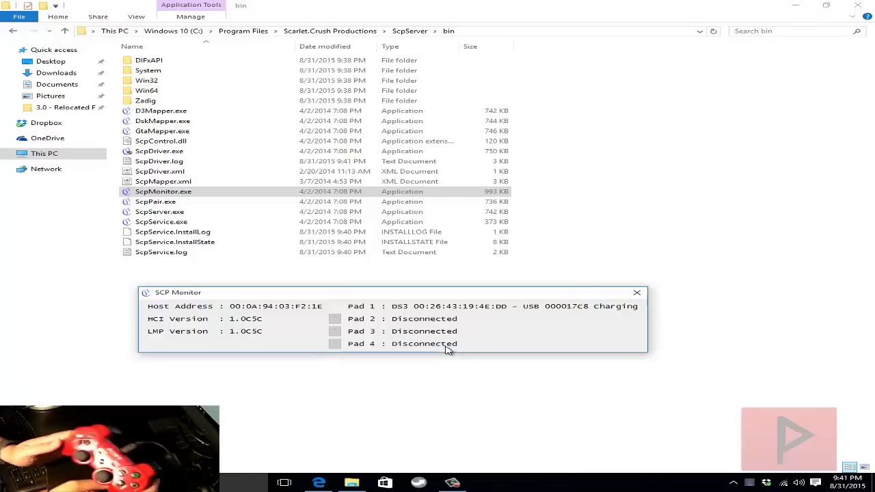
- Confirm Game Controllers lists Controller (XBOX 360 For Windows) with status OK and test its inputs
key(alt+space)
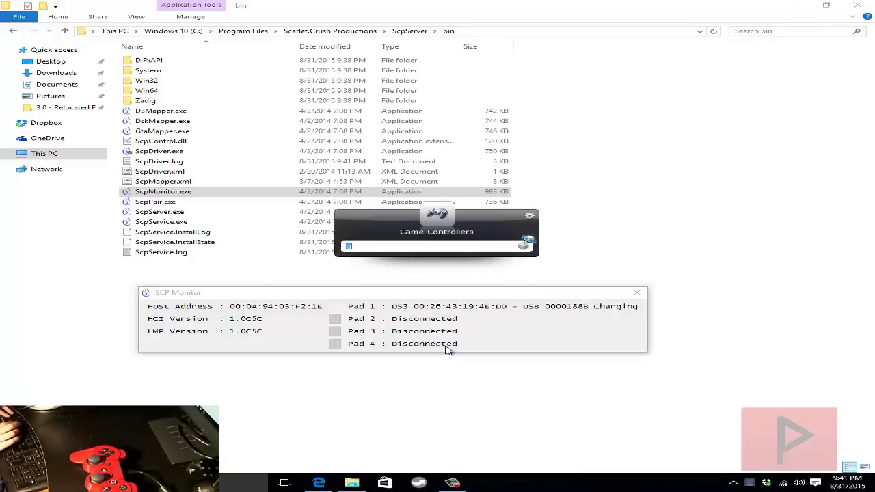
key(Return)
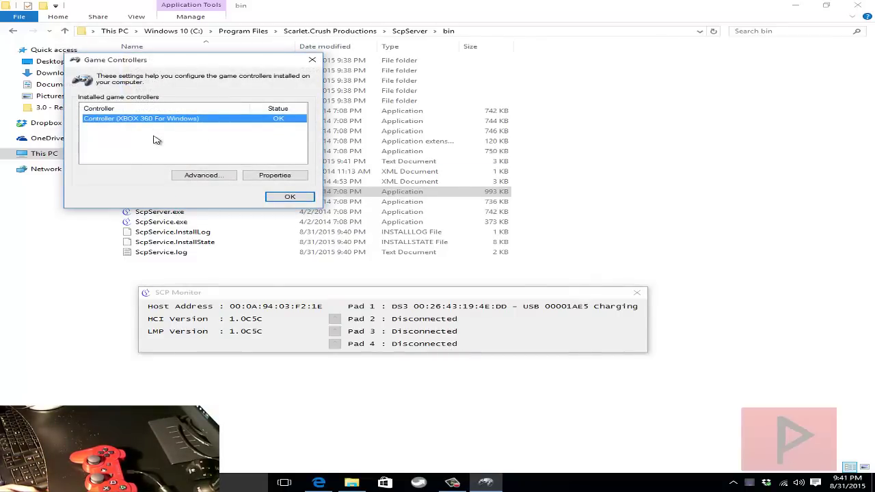
click(290, 177)
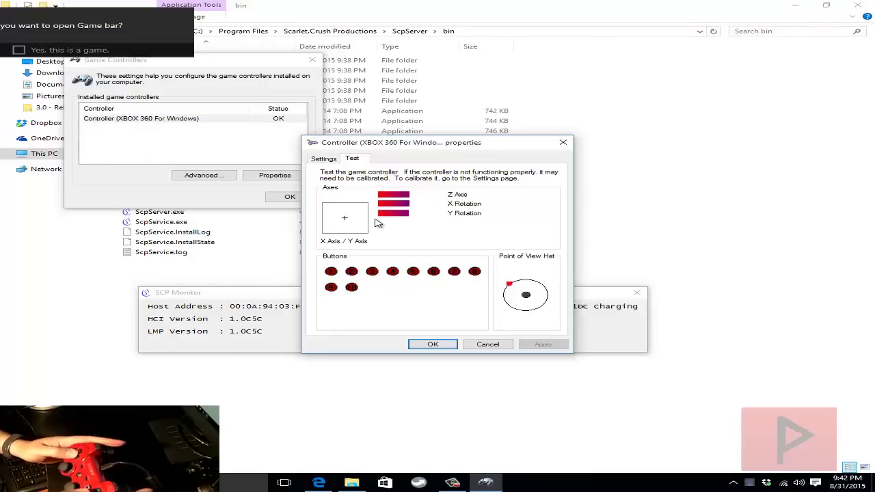
click(447, 345)
- Close the Game Controllers settings window
click(290, 197)
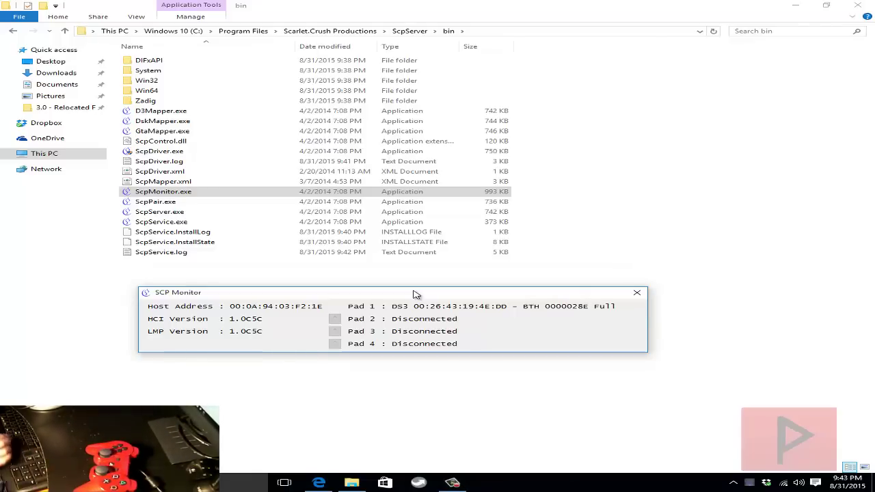
key(alt+space)
key(Return)
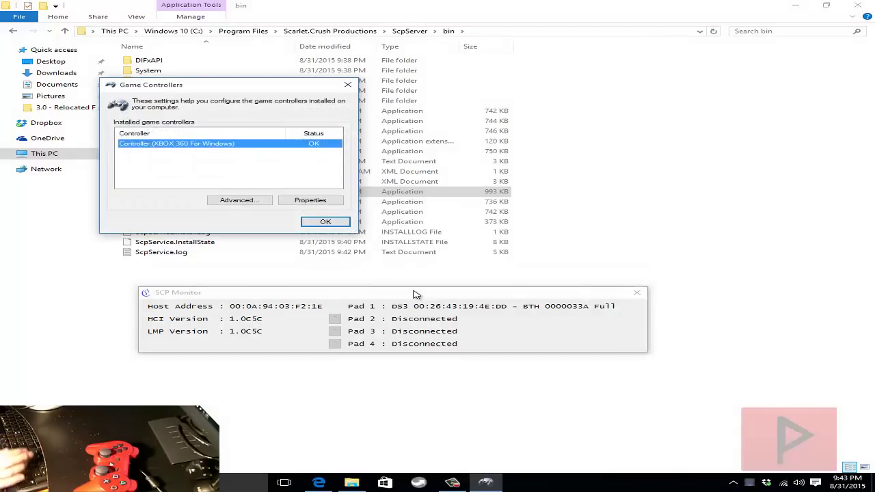
click(304, 202)
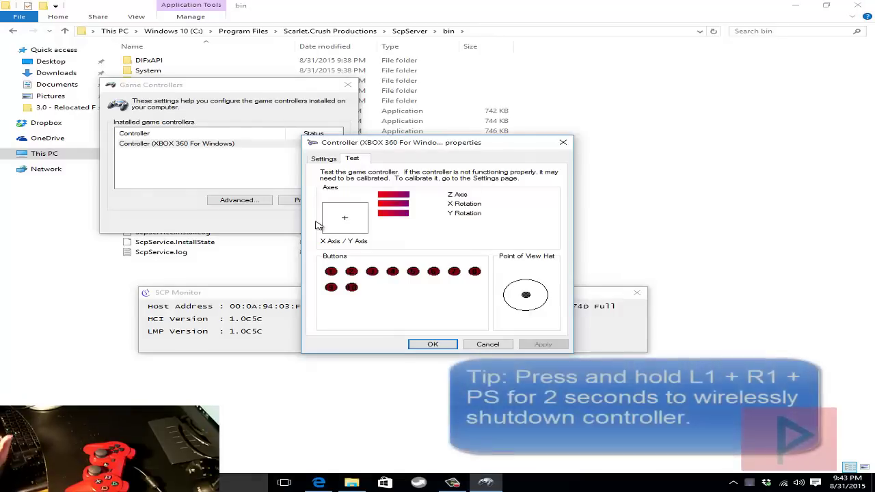
click(432, 344)
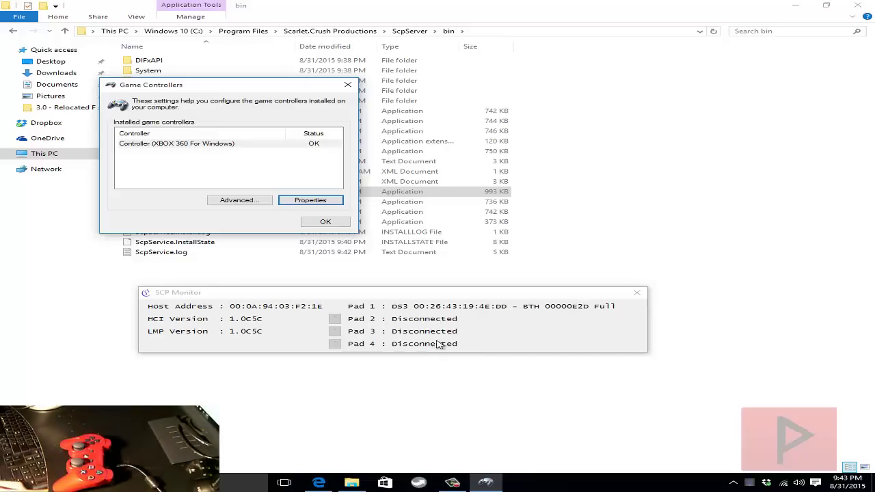
- Close Game Controllers, exit SCP Monitor, and start ScpServer.exe from the bin folder, minimized
click(348, 84)
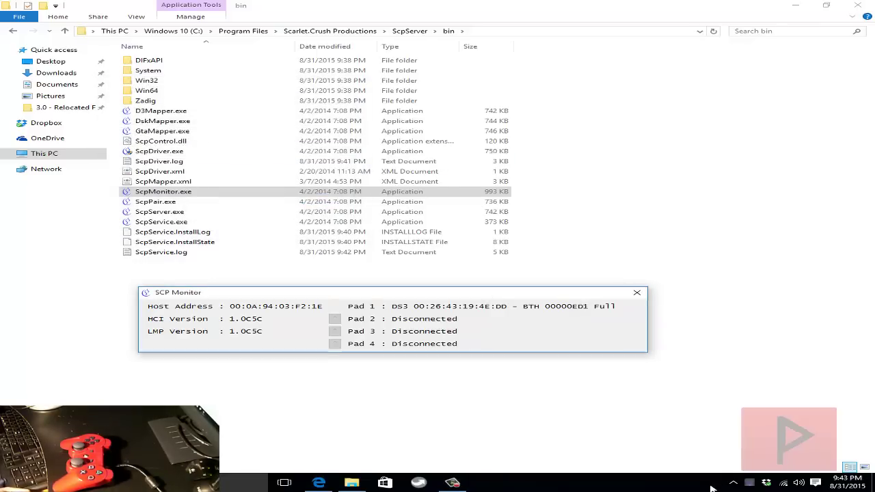
click(733, 483)
click(556, 437)
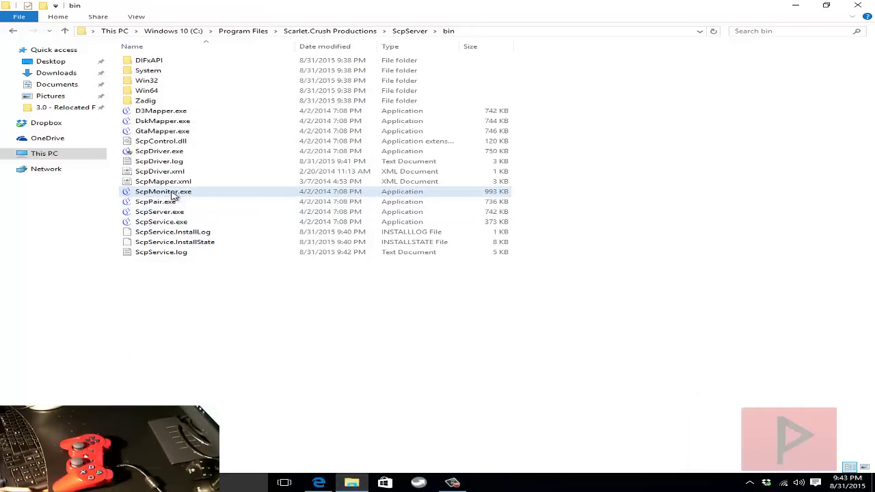
double_click(191, 213)
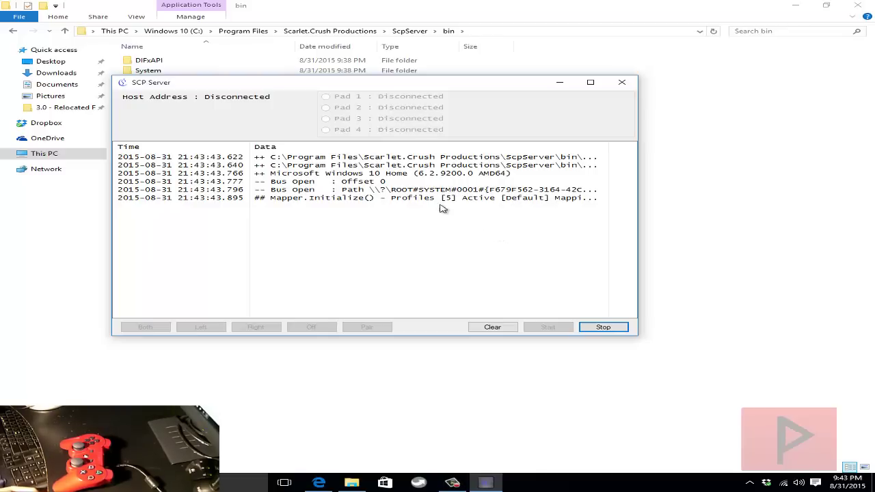
click(560, 84)
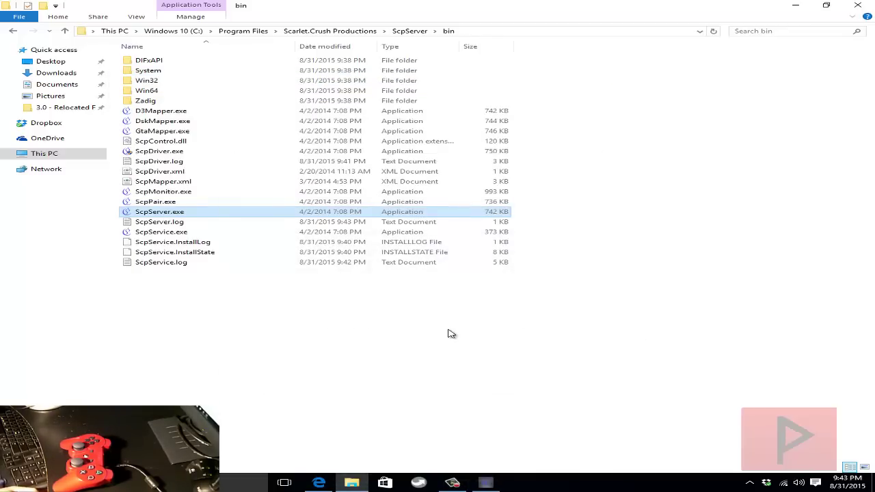
- Relaunch ScpMonitor.exe and bring its window into view, showing Pad 1 as a DS3 over BTH
double_click(208, 194)
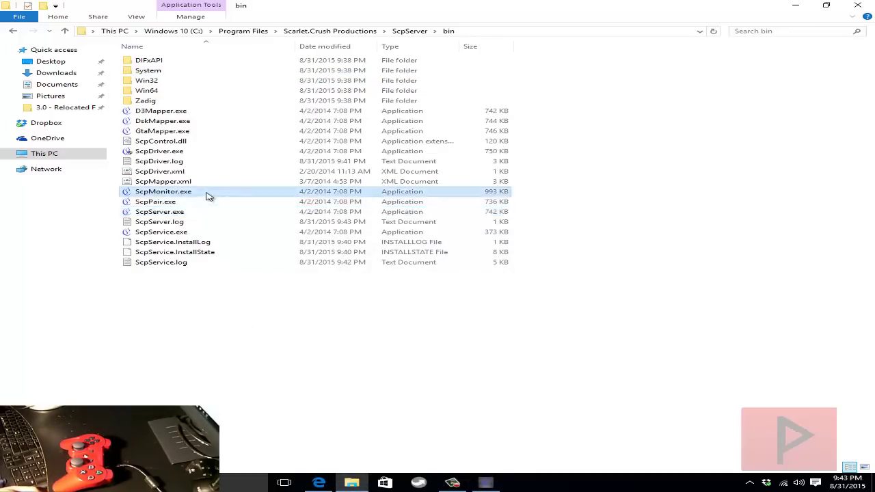
click(750, 483)
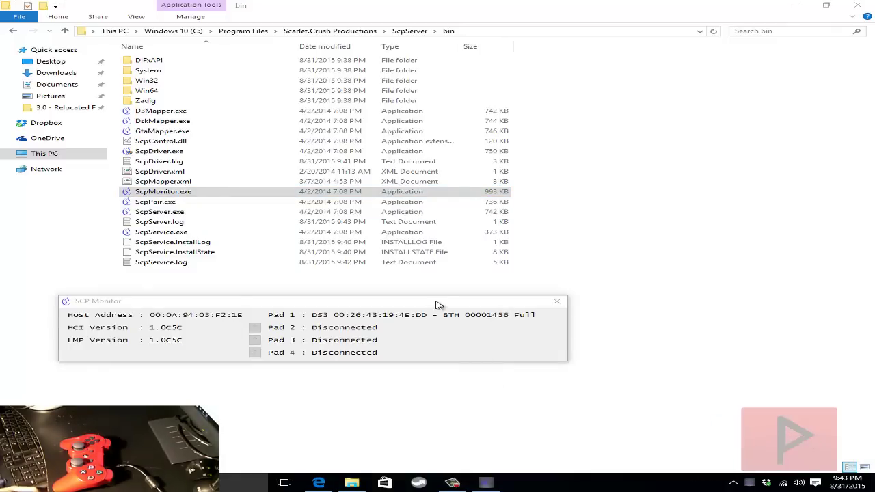
drag(437, 304, 530, 304)
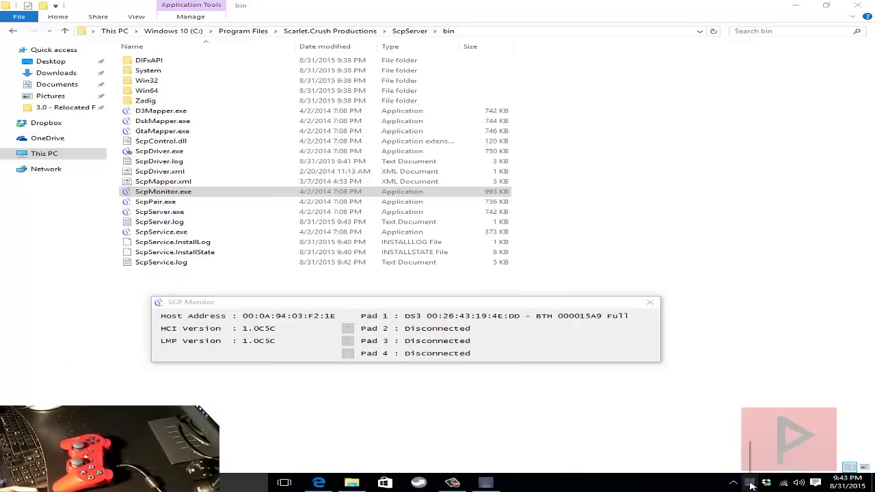
- Review SCP Monitor's Service Configuration dialog and cancel it without changes
right_click(750, 484)
click(719, 446)
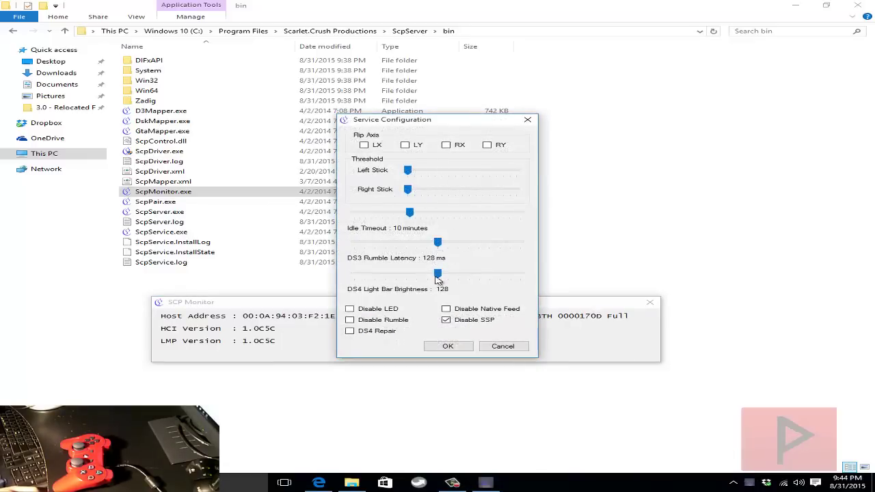
click(509, 348)
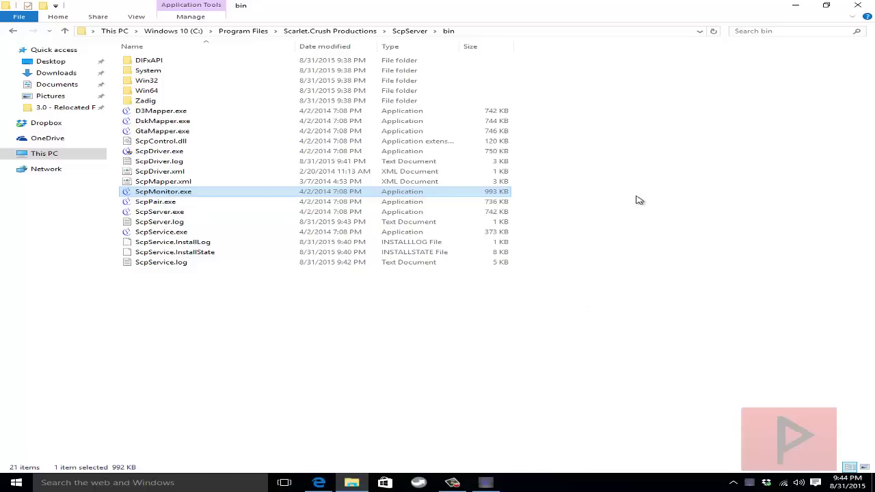
- Minimize File Explorer, move the SCP Monitor window lower, and close it
click(795, 5)
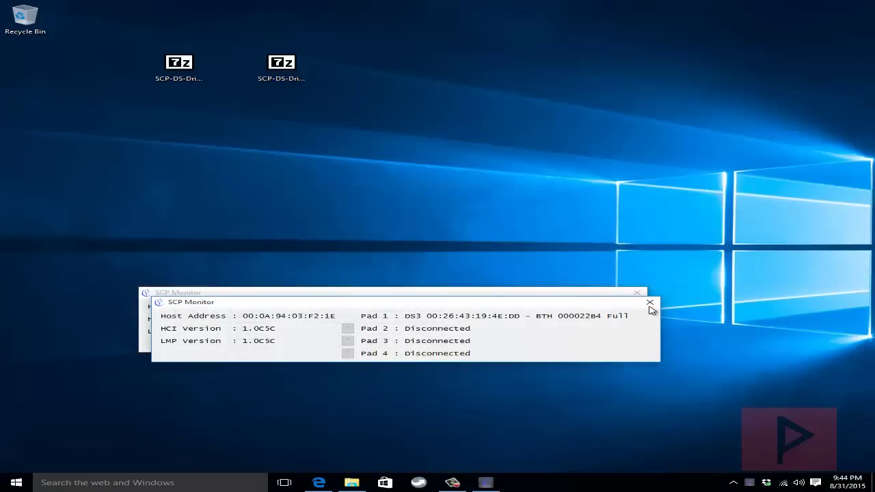
drag(593, 304, 604, 322)
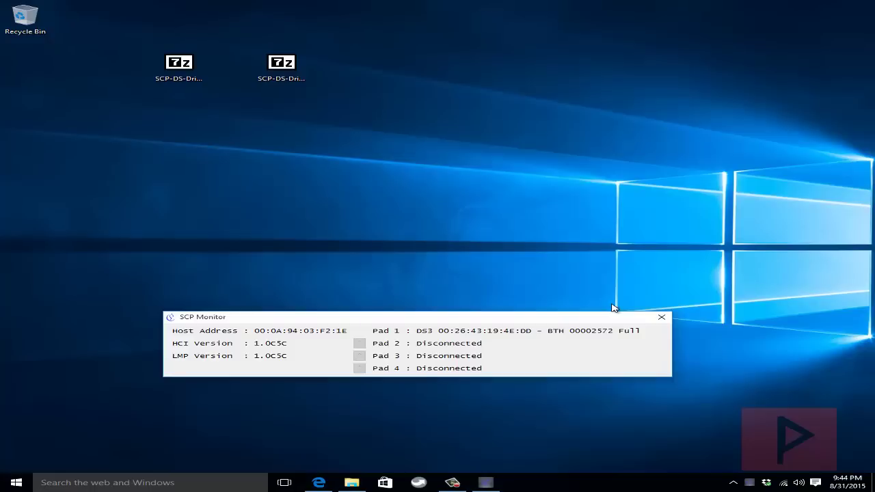
drag(630, 319, 636, 341)
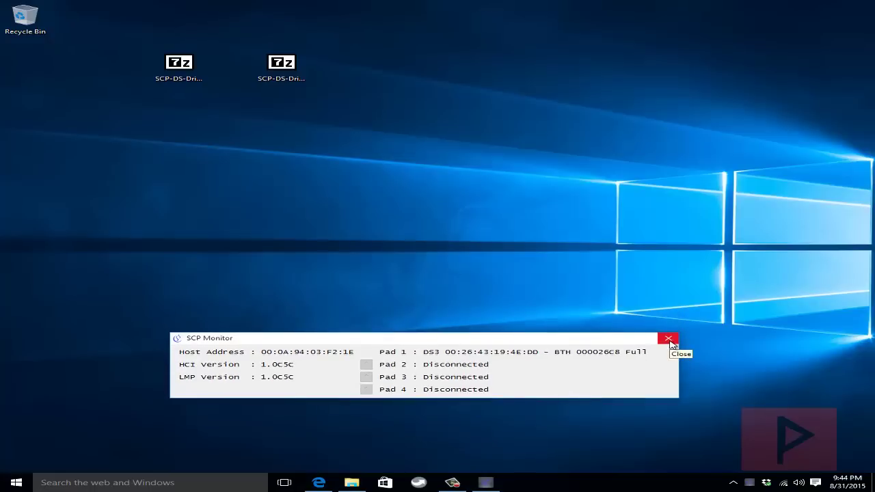
click(669, 341)
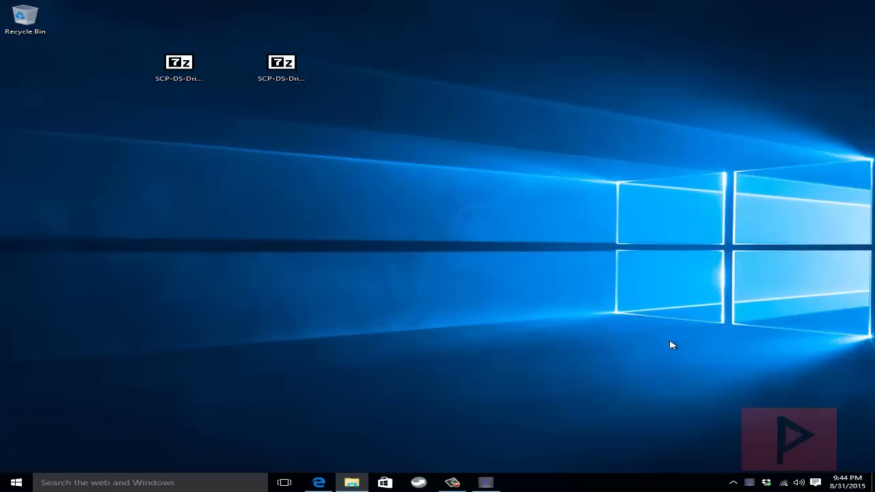